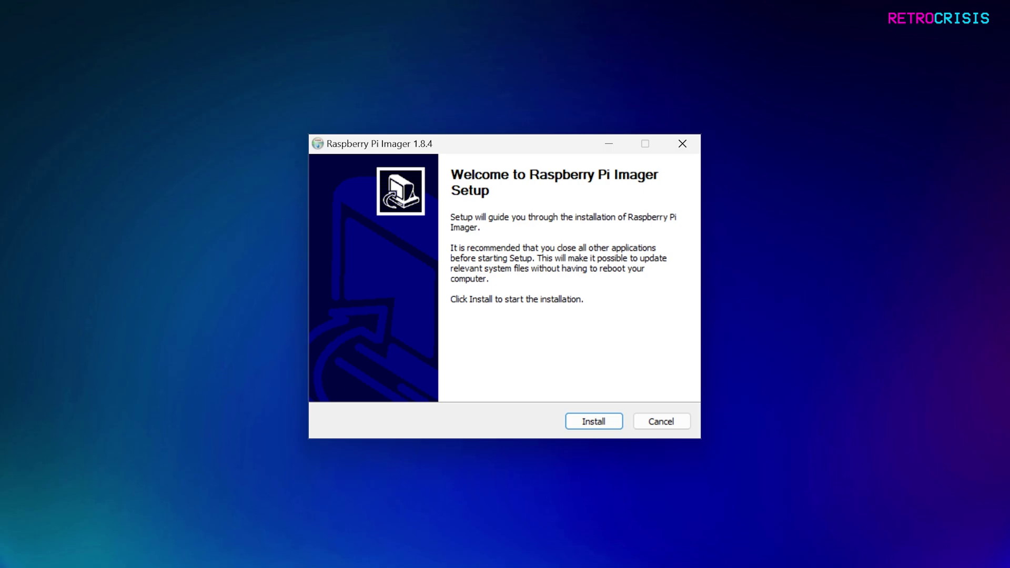
Install Raspberry Pi Imager 1.8.4 and launch it to its main screen
left_click(574, 423)
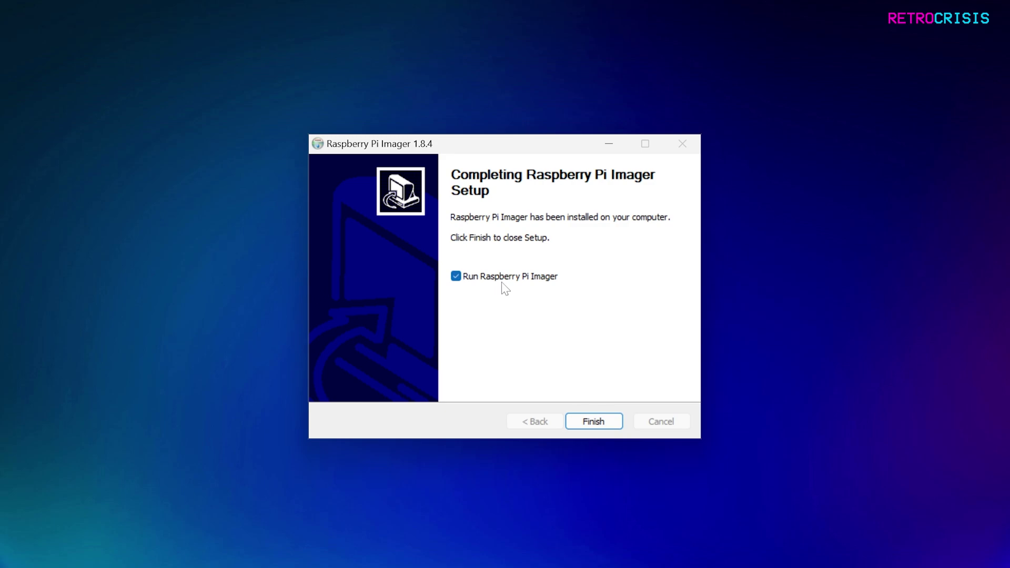
left_click(579, 425)
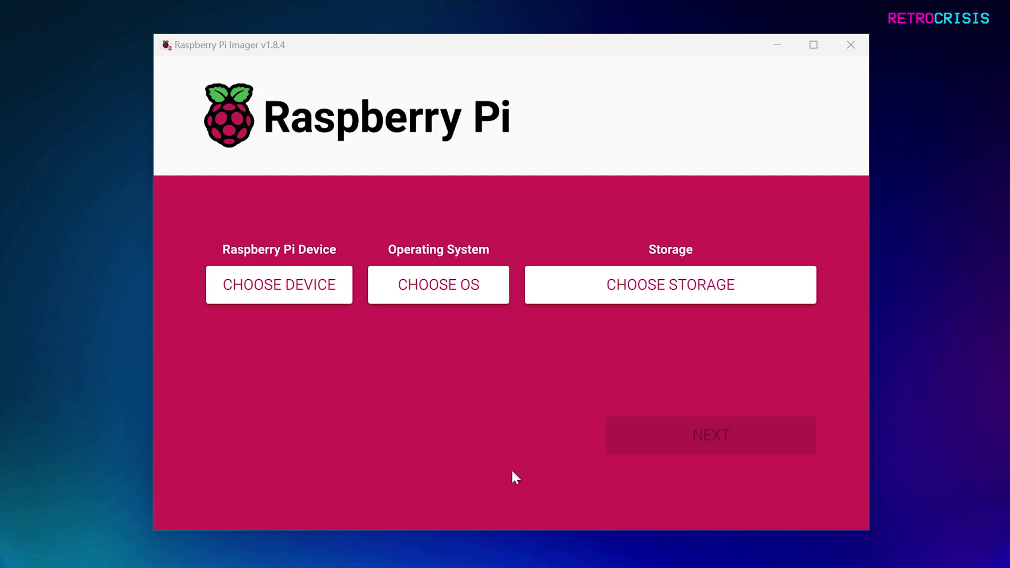
Choose Raspberry Pi 4, Raspberry Pi OS (64-bit) and the 512.7 GB SDXC card
left_click(283, 298)
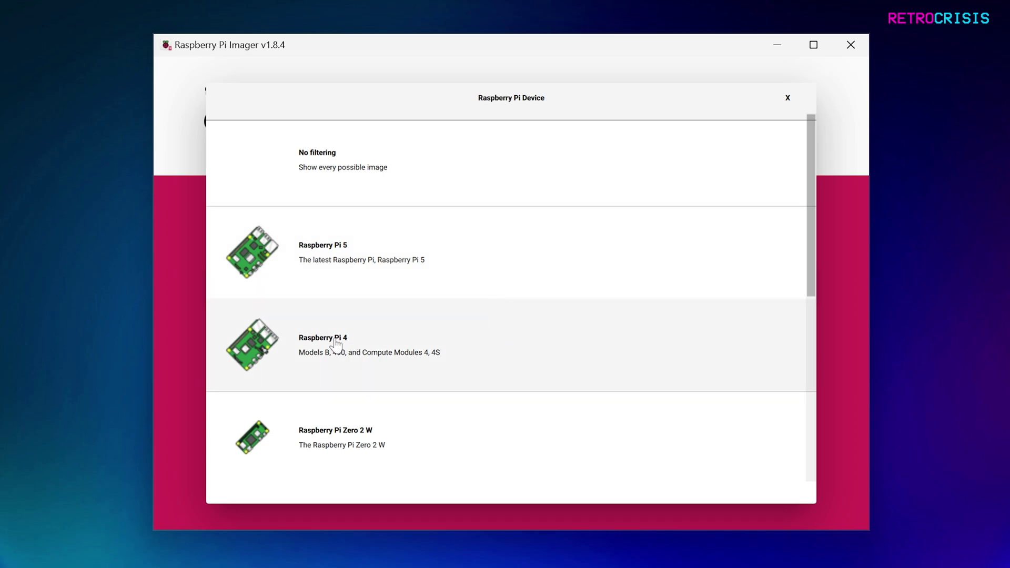
left_click(516, 355)
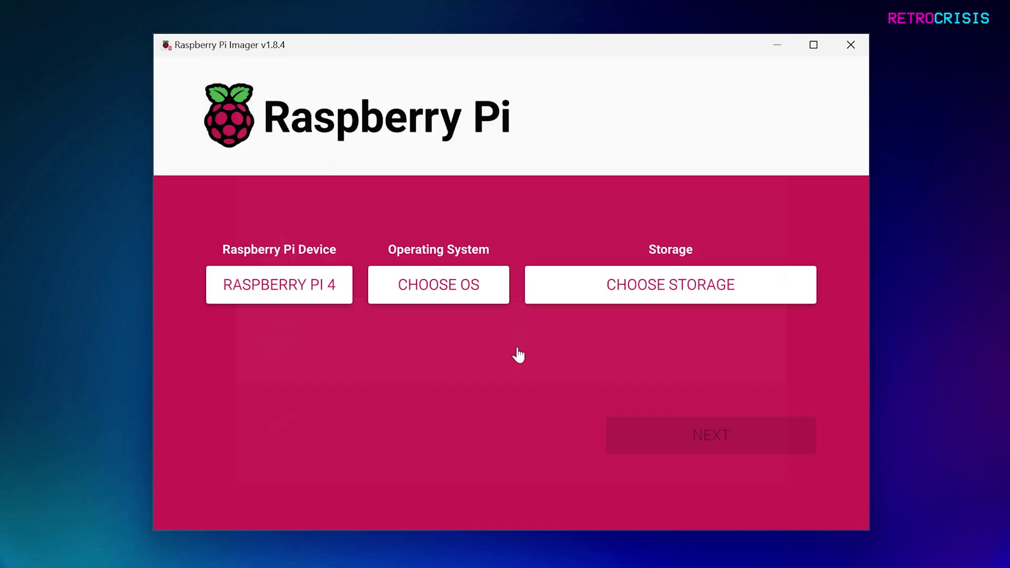
left_click(441, 303)
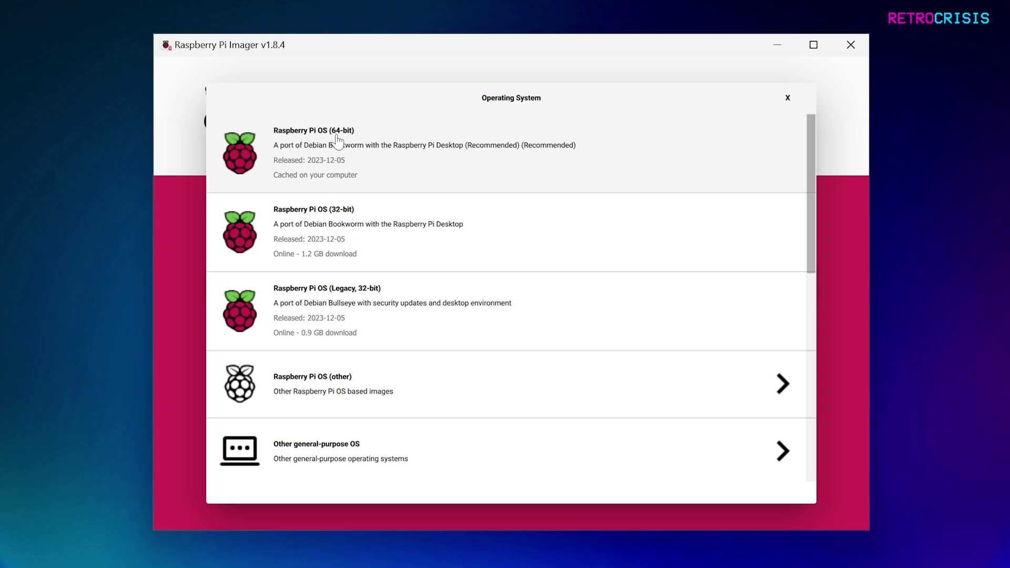
left_click(349, 143)
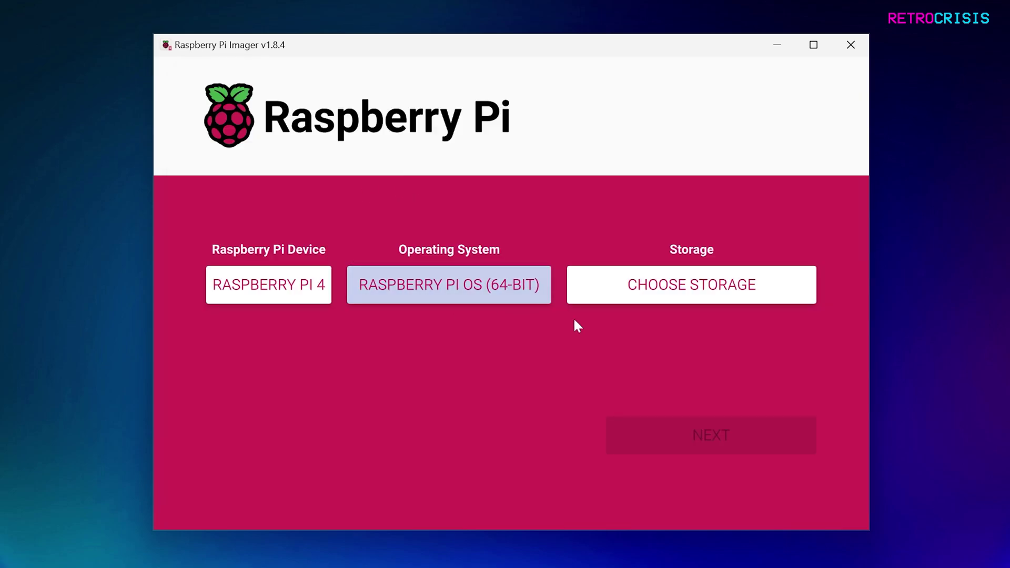
left_click(698, 307)
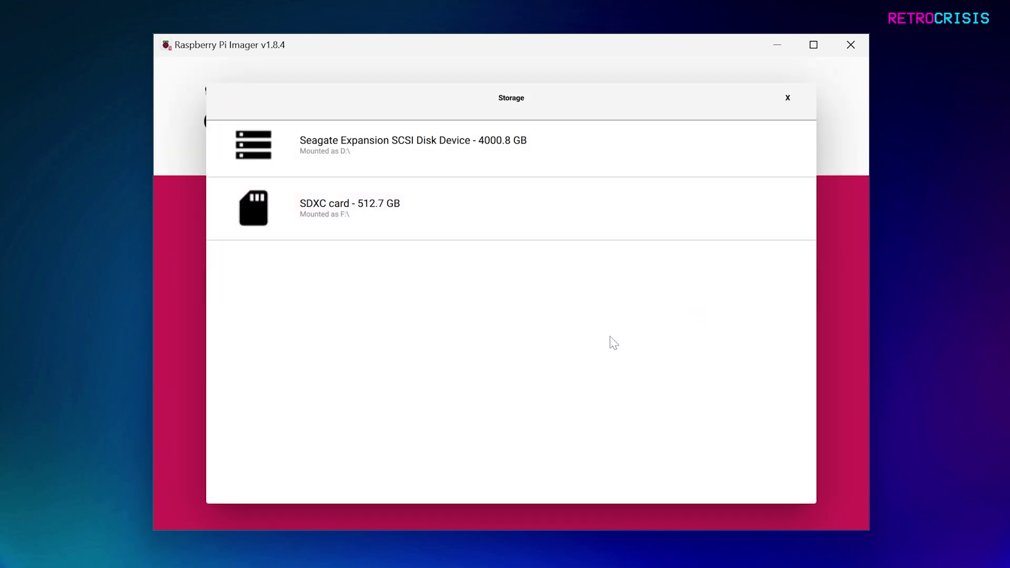
left_click(469, 222)
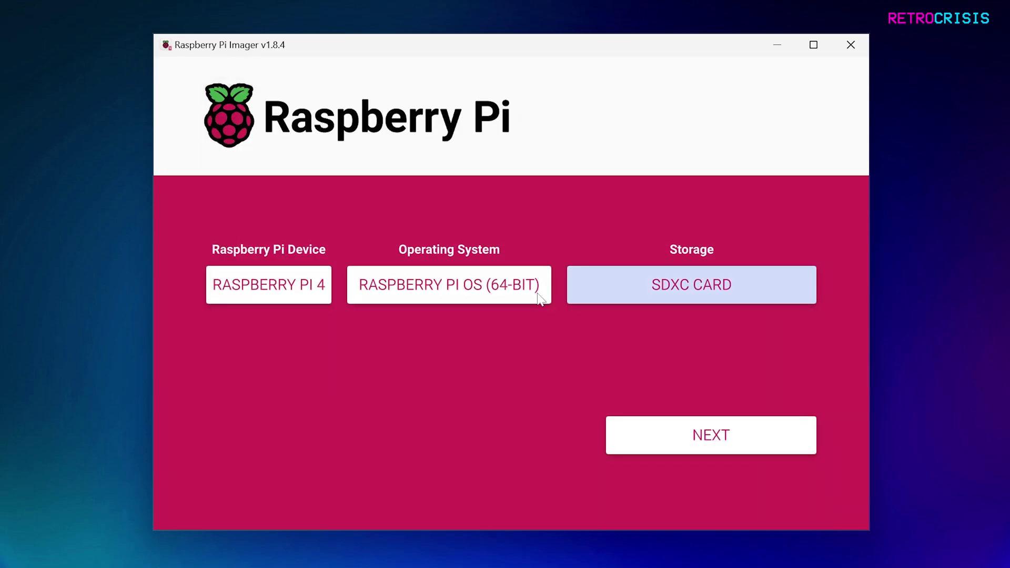
Write the image to the SDXC card without OS customisation, confirming the erase
left_click(651, 448)
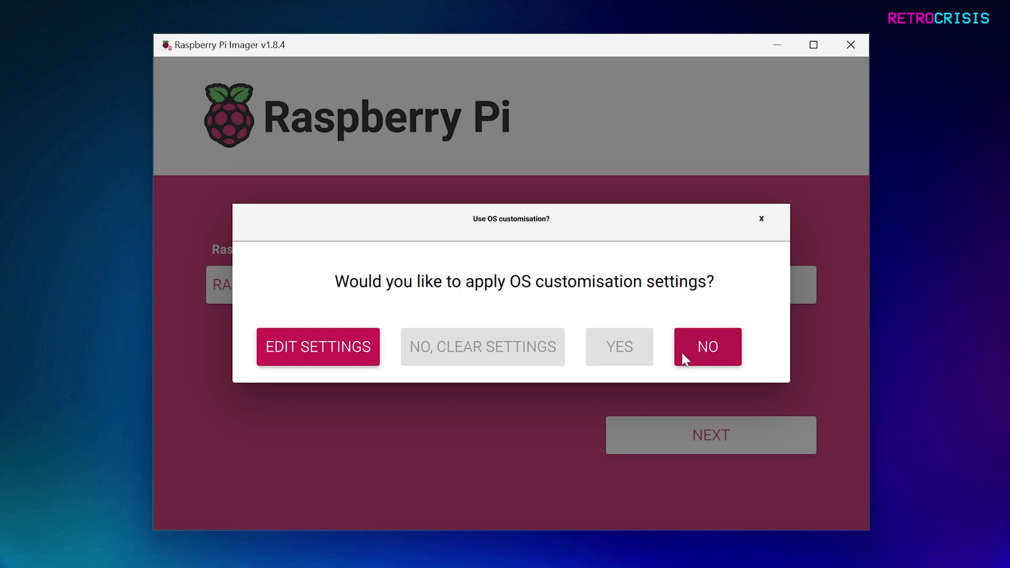
left_click(709, 349)
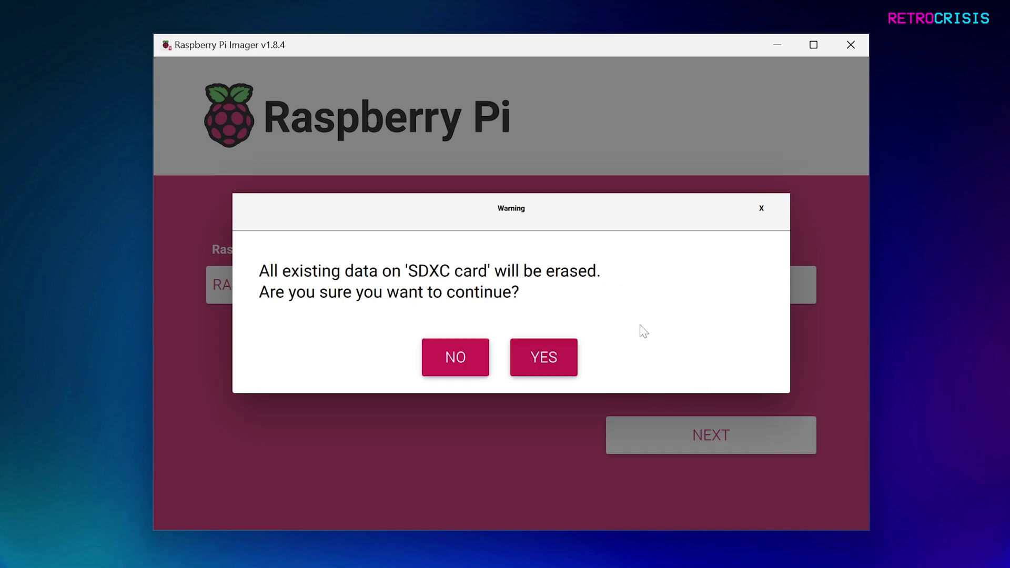
left_click(544, 363)
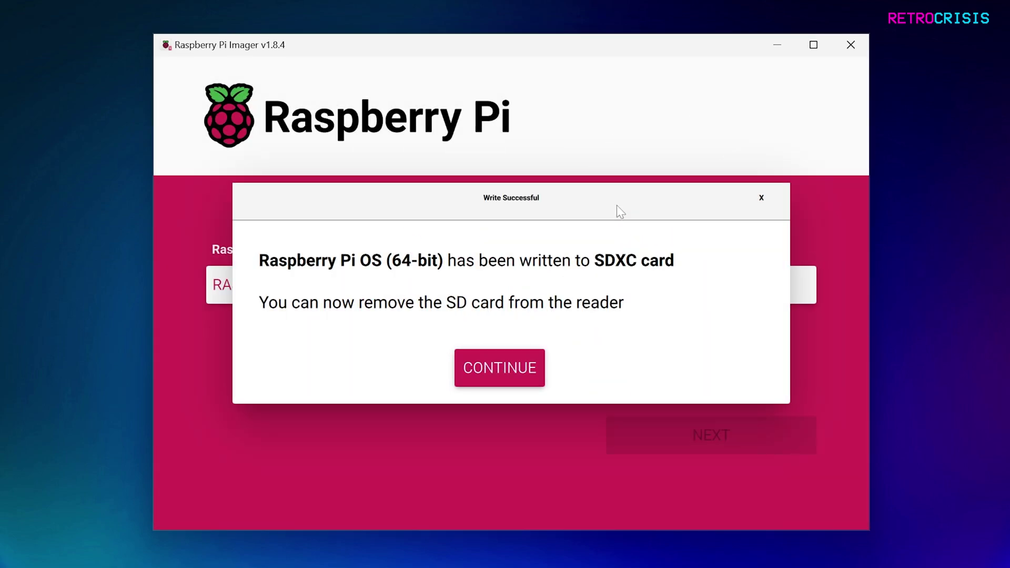
left_click(499, 379)
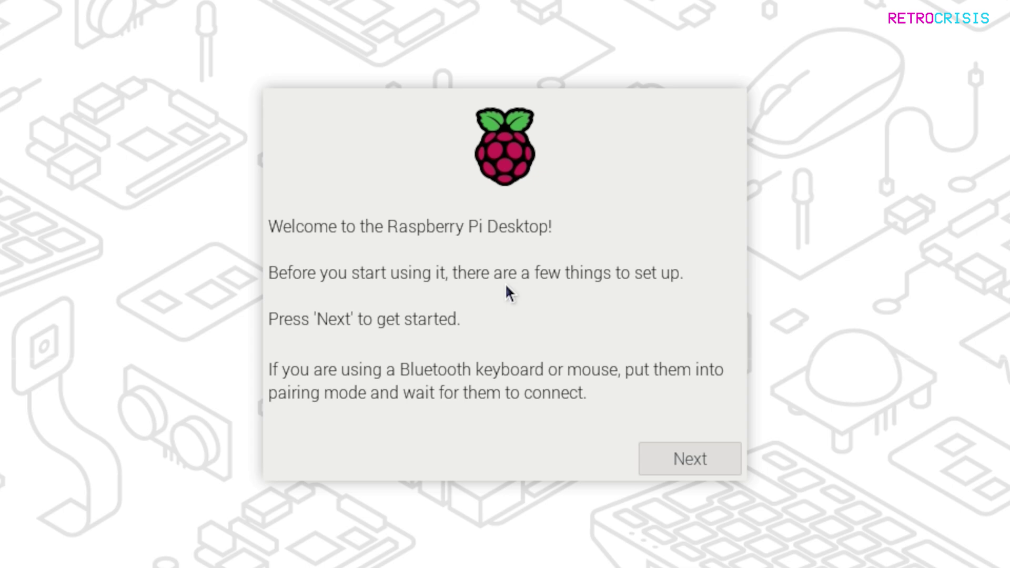
Start first-boot setup, accept United Kingdom location settings and create the user account
key("Return")
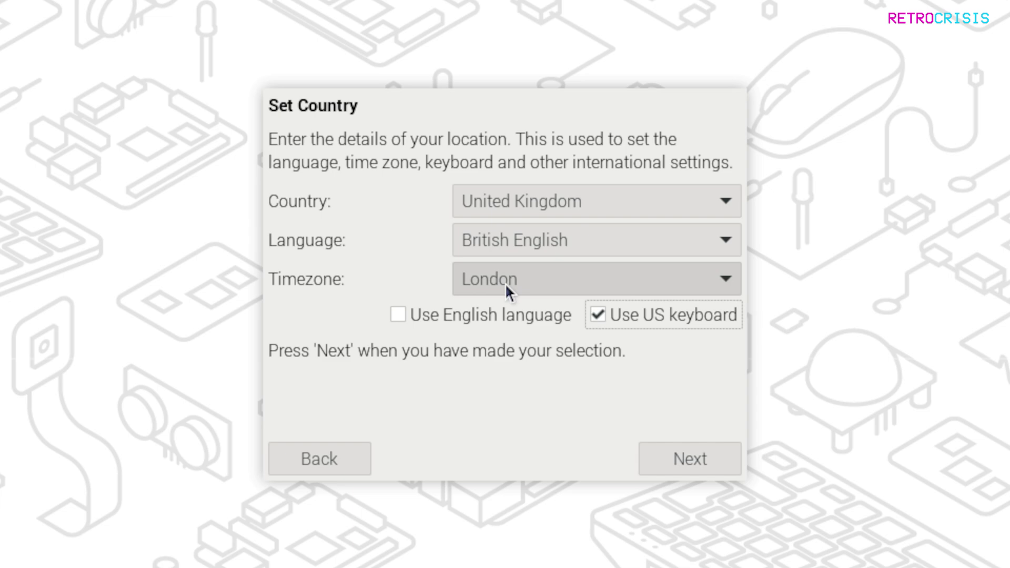
key("Tab")
key("Tab")
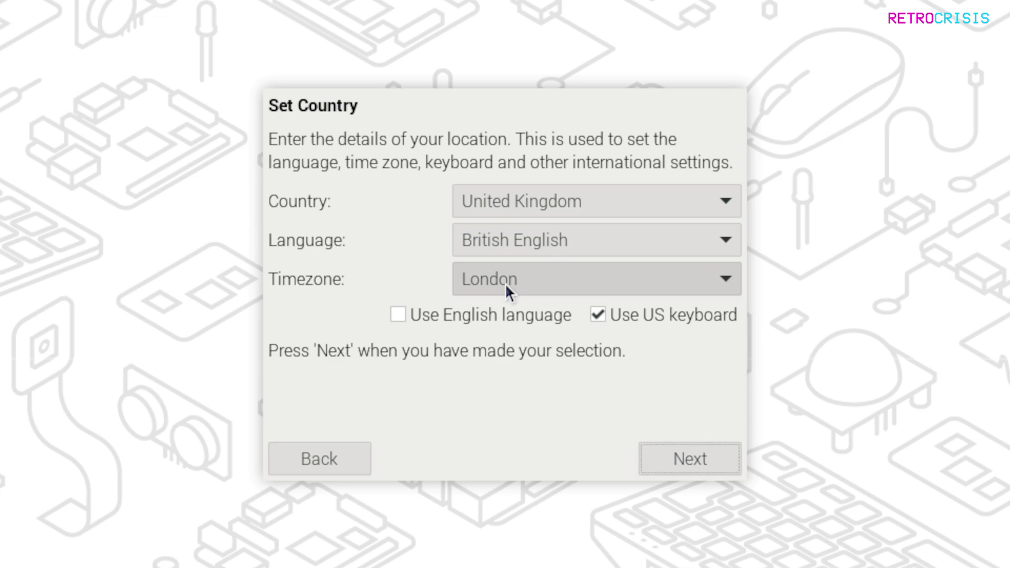
key("Return")
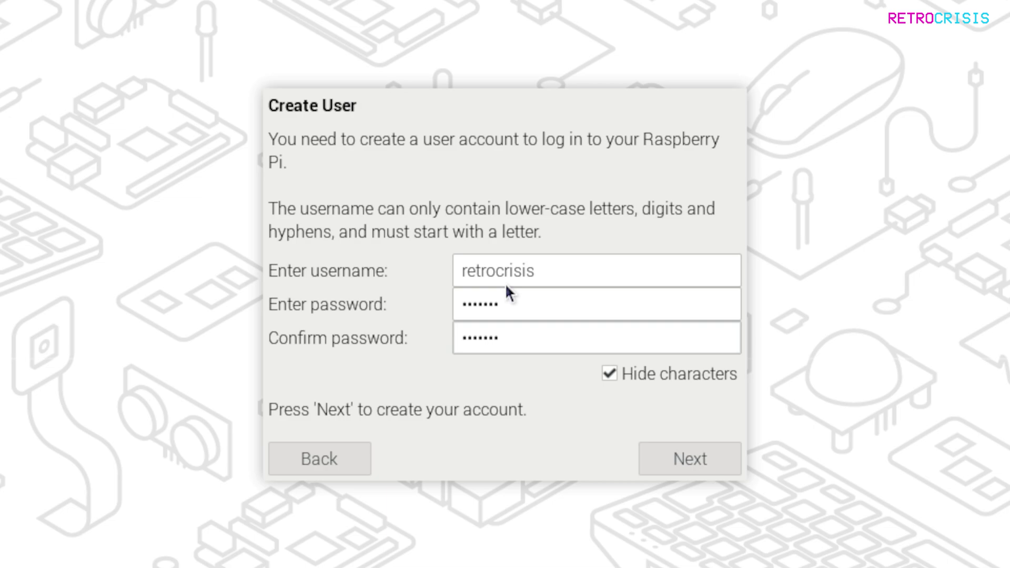
key("Tab")
key("Tab")
key("Tab")
key("Return")
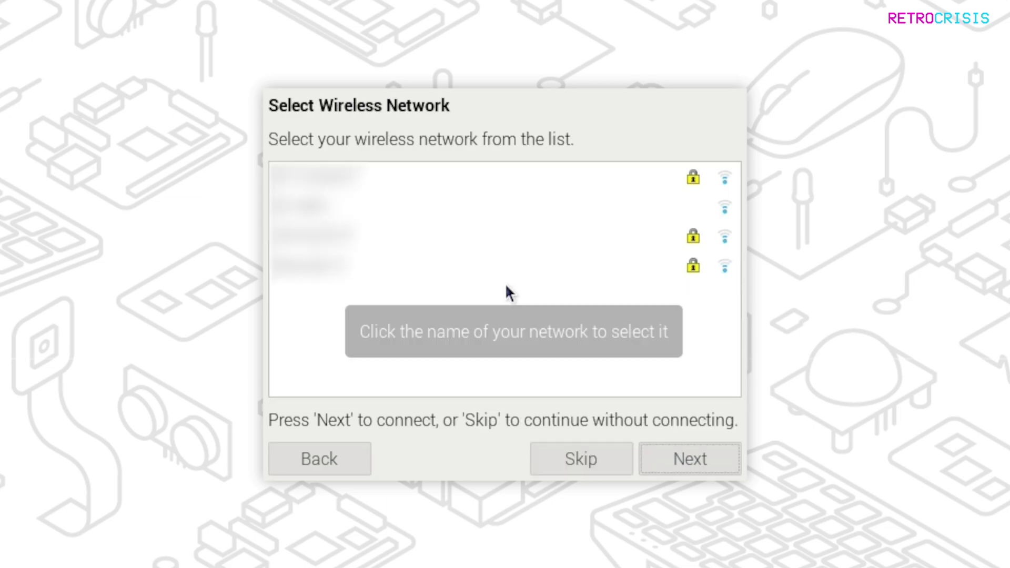
Connect to the fourth wireless network in the list using its password
left_click(506, 284)
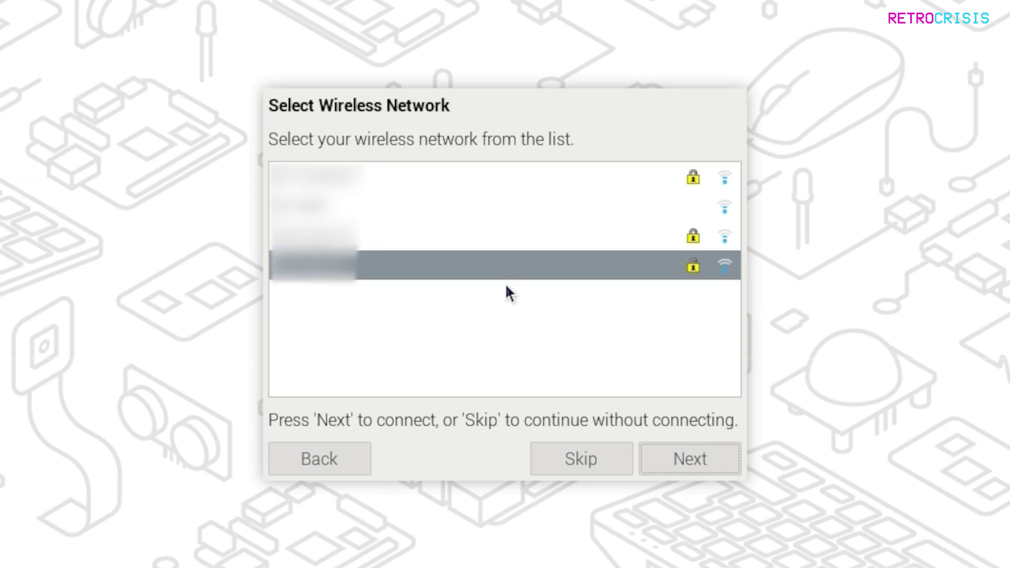
key("Return")
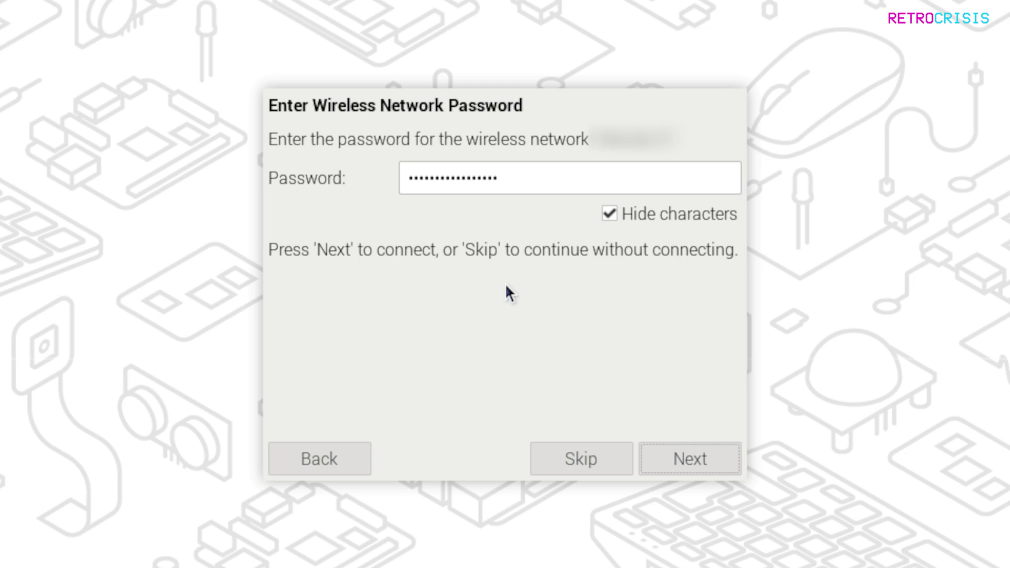
key("Return")
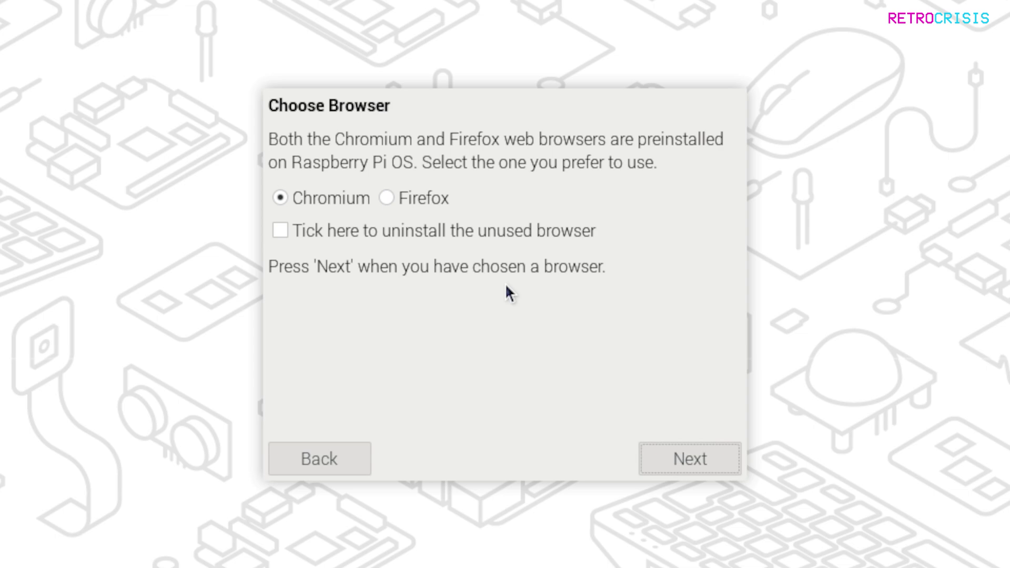
Keep Chromium as the browser and choose to uninstall the unused browser
key("Tab")
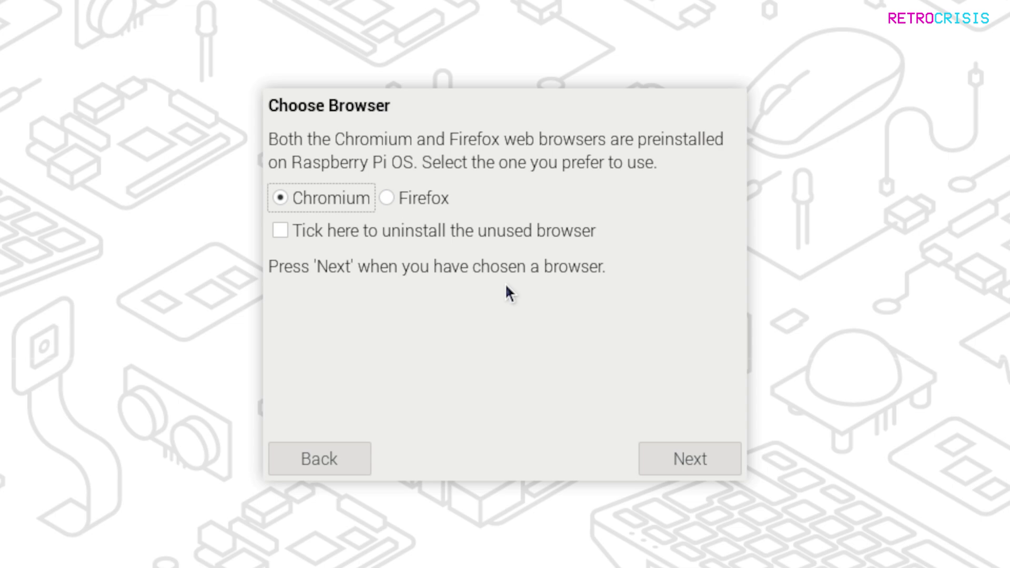
key("Tab")
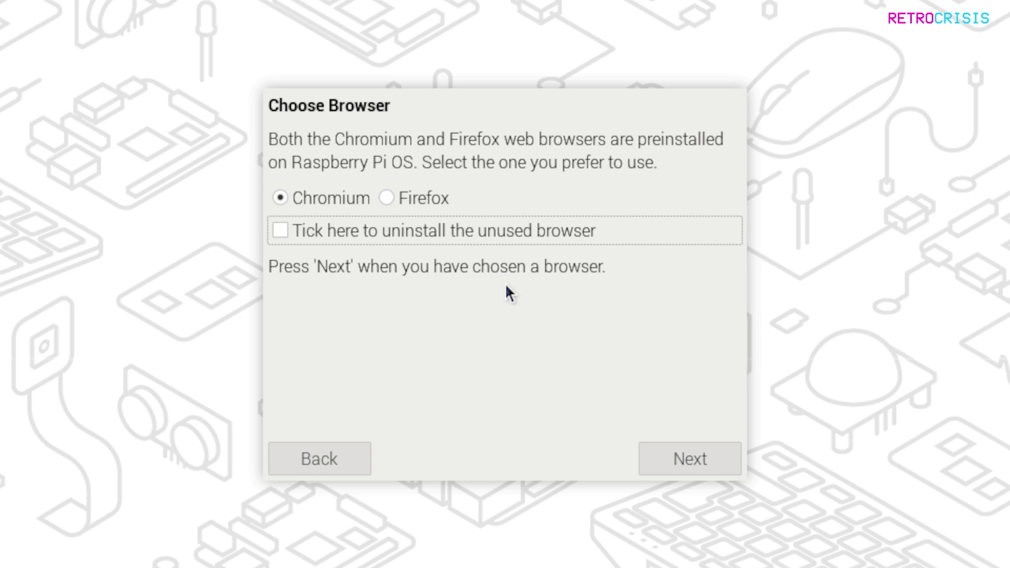
key("space")
key("Return")
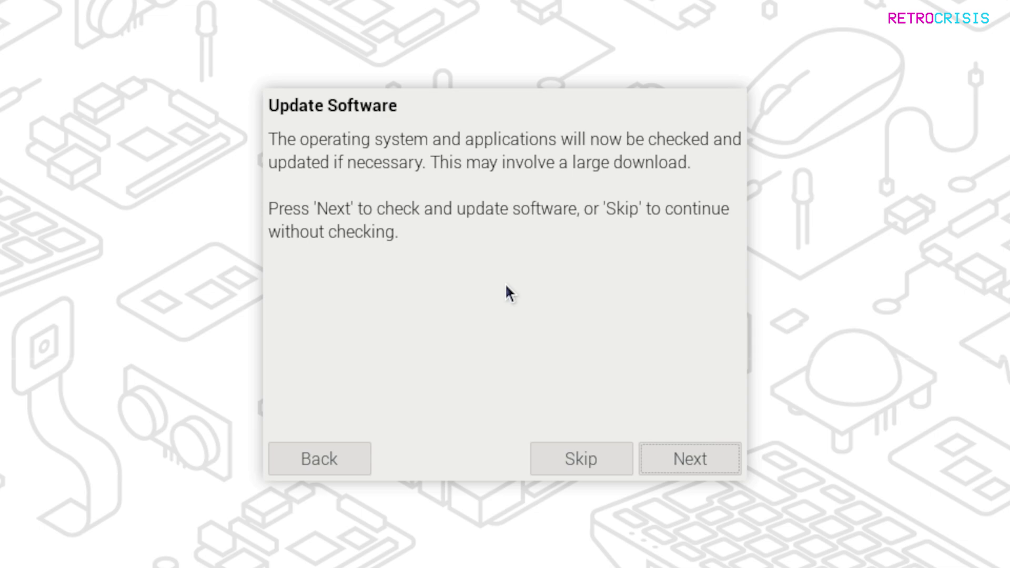
Check for software updates, accept the up-to-date message and restart into the desktop
key("Return")
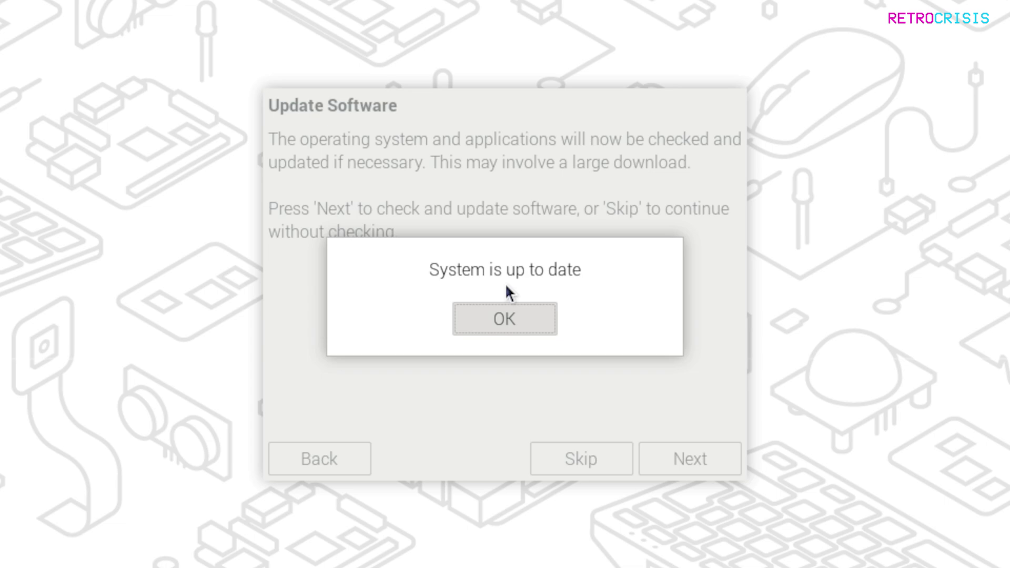
key("Return")
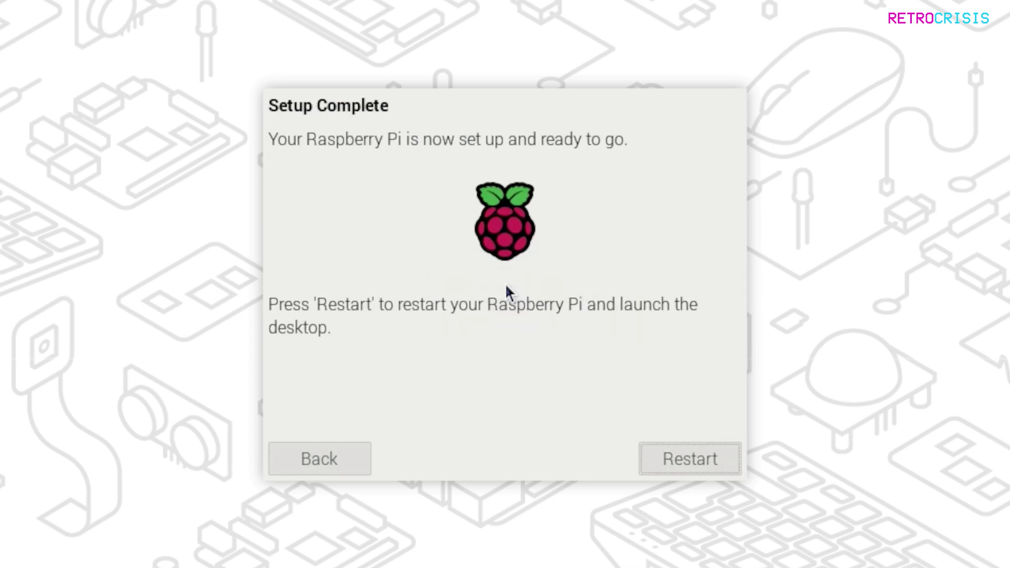
key("Return")
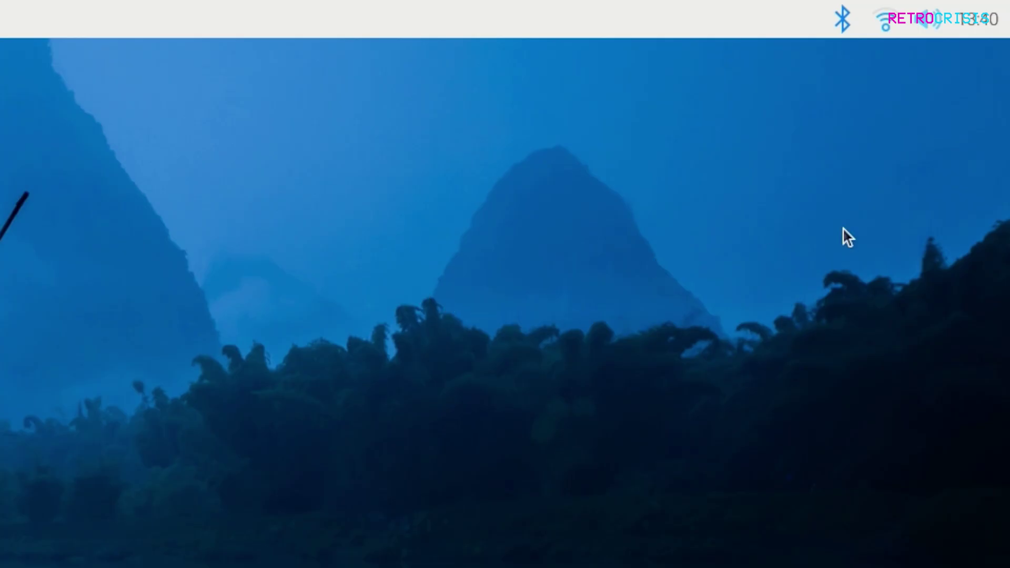
Choose Add Device from the Bluetooth tray menu to search for nearby devices
left_click(842, 15)
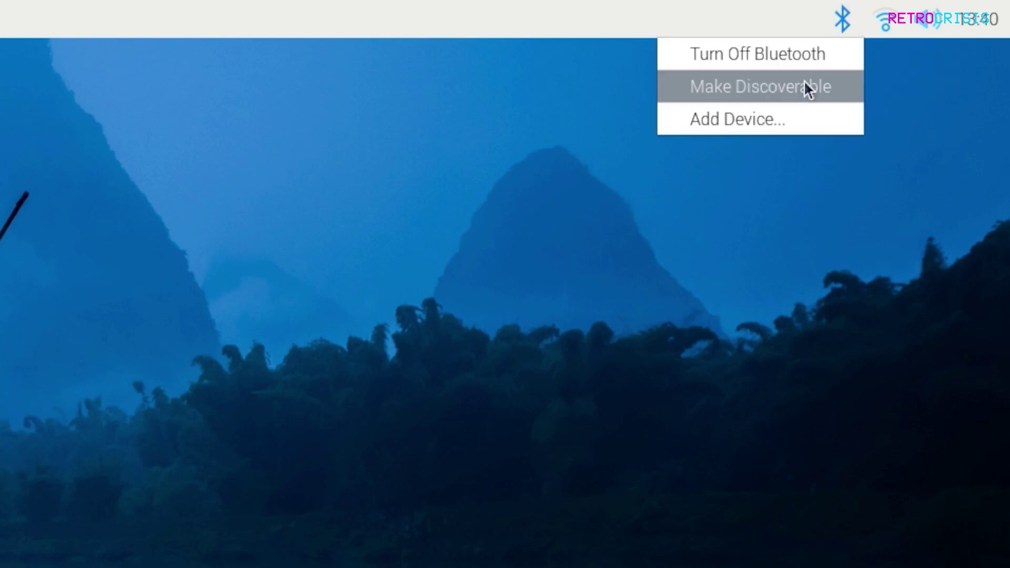
left_click(799, 122)
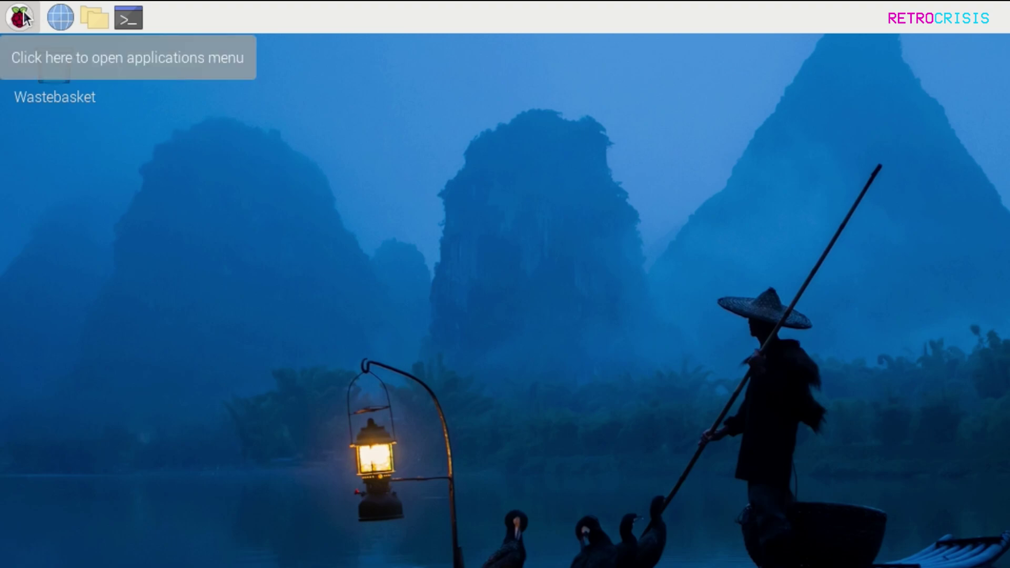
Browse the Raspberry menu's Programming, Internet, Graphics, Accessories and Preferences categories, ending on Internet
left_click(24, 19)
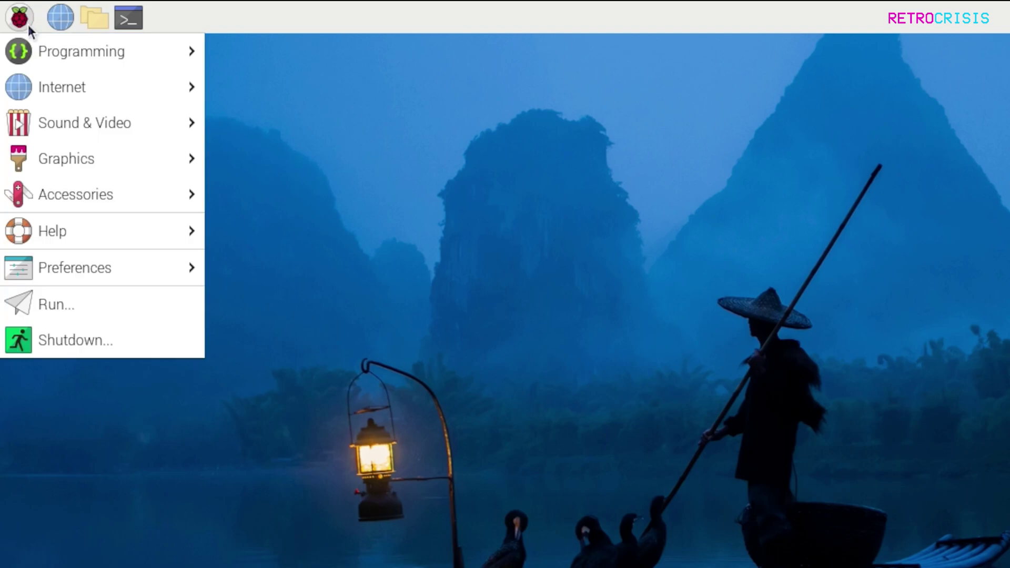
mouse_move(39, 42)
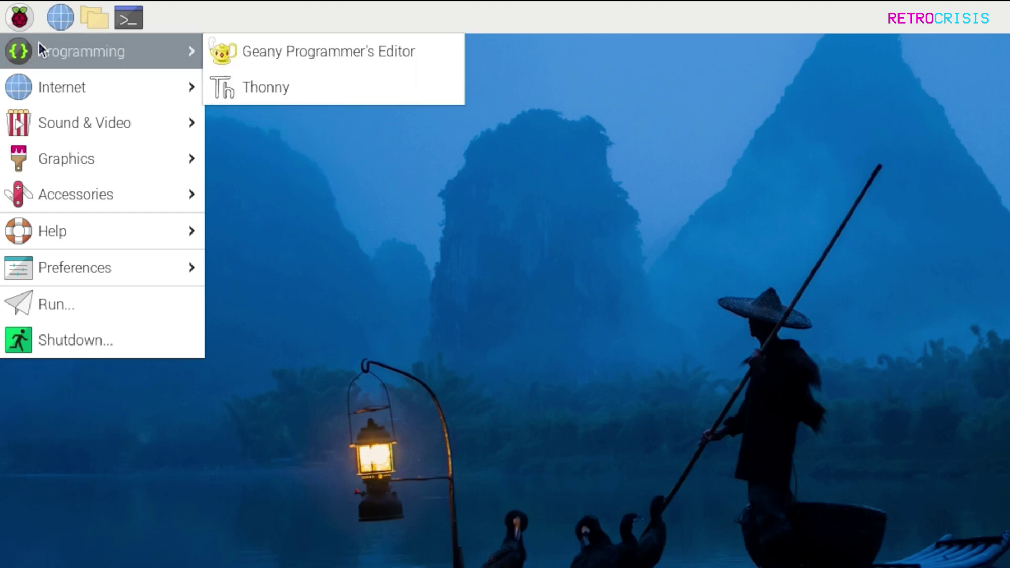
mouse_move(72, 100)
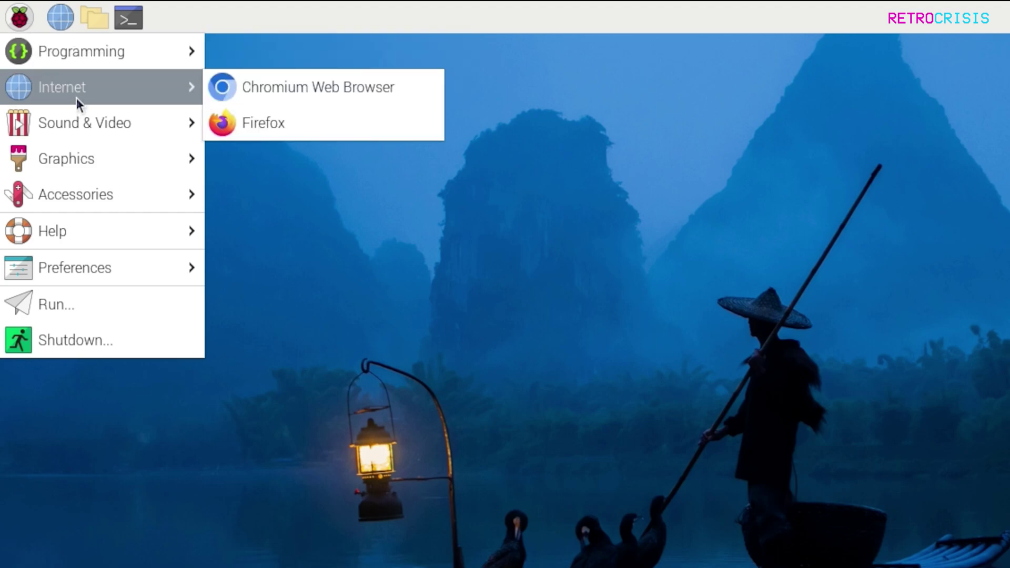
mouse_move(185, 123)
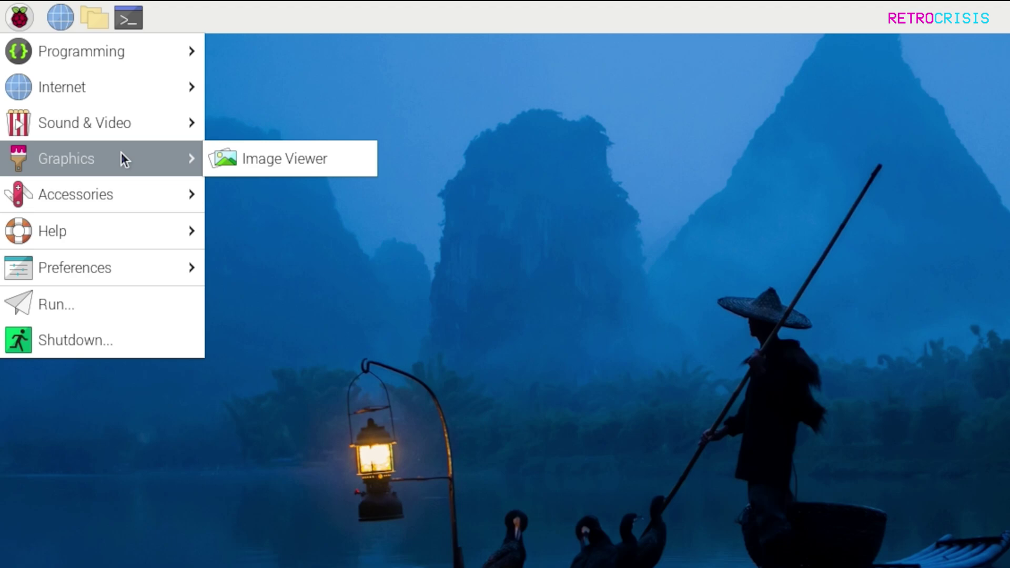
mouse_move(132, 182)
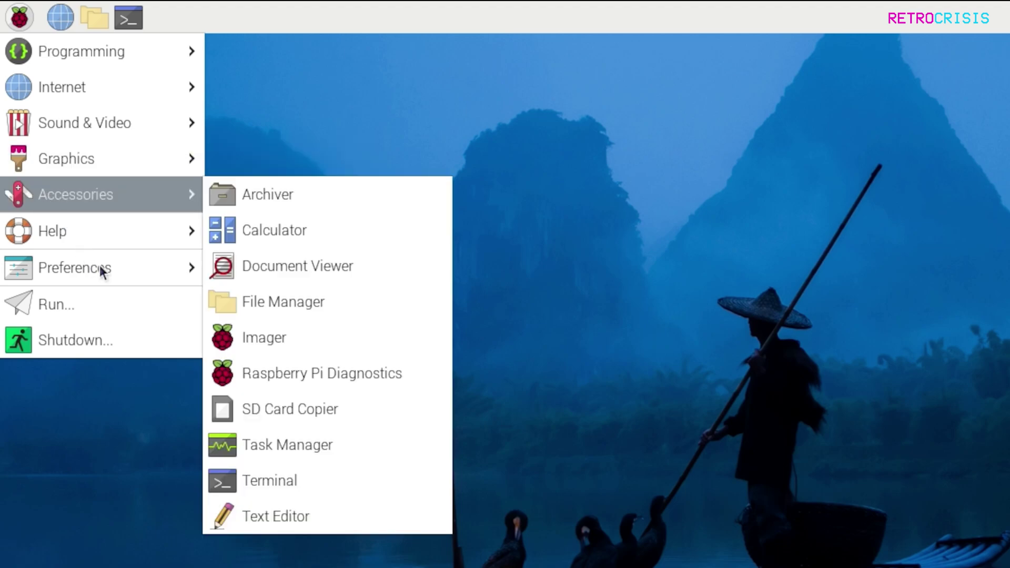
mouse_move(107, 272)
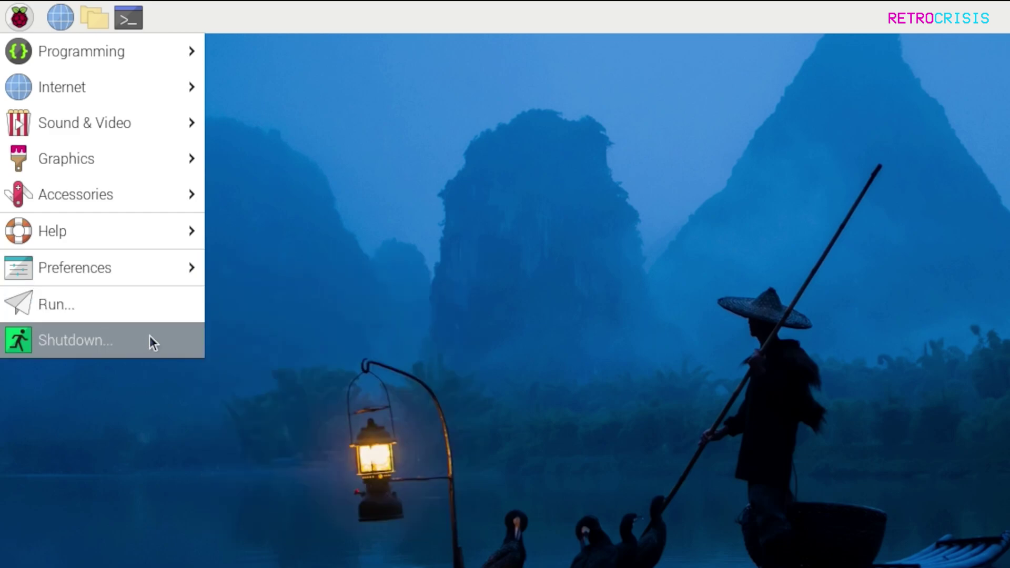
mouse_move(127, 90)
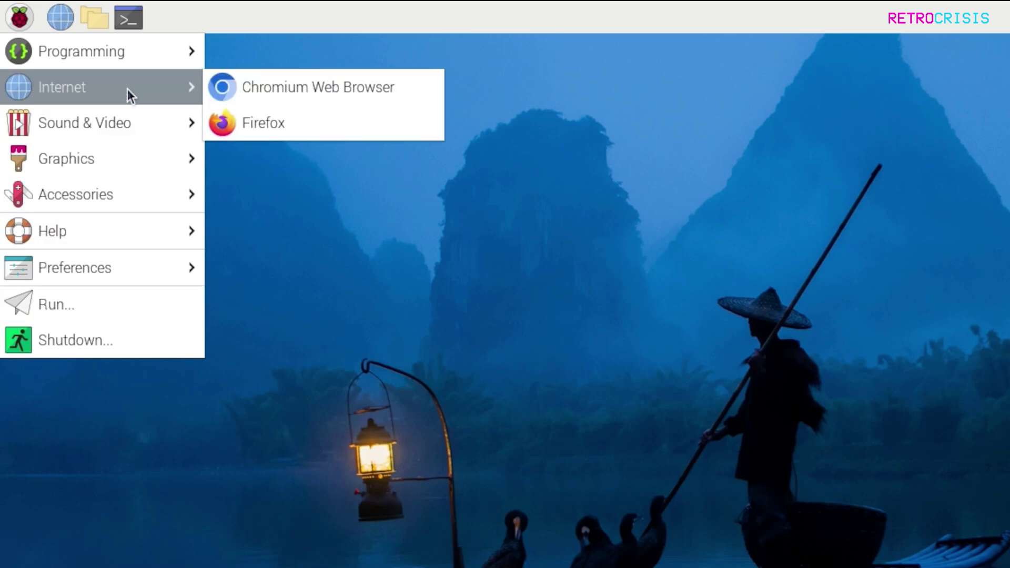
Launch Chromium Web Browser from the Internet menu
left_click(310, 87)
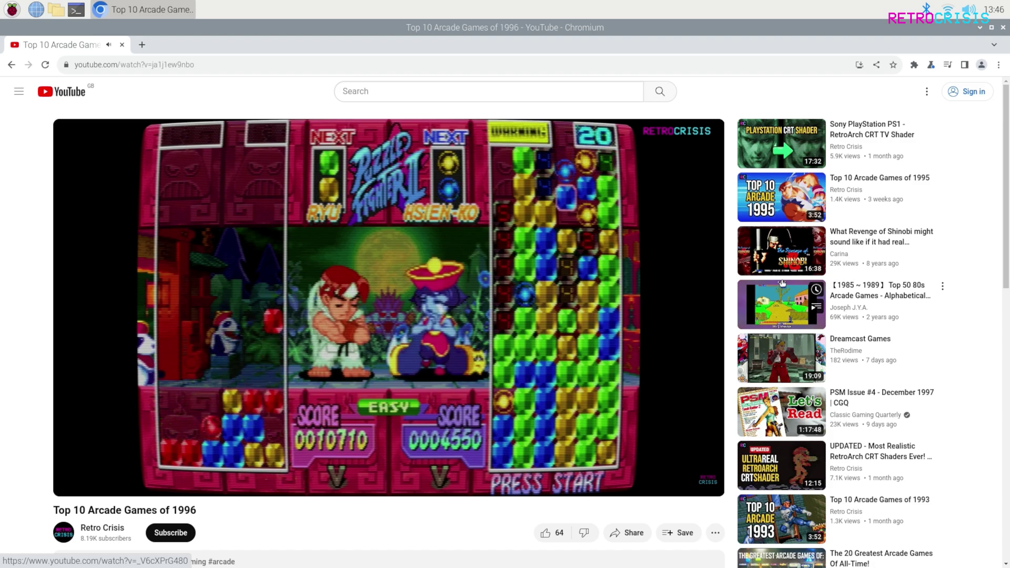